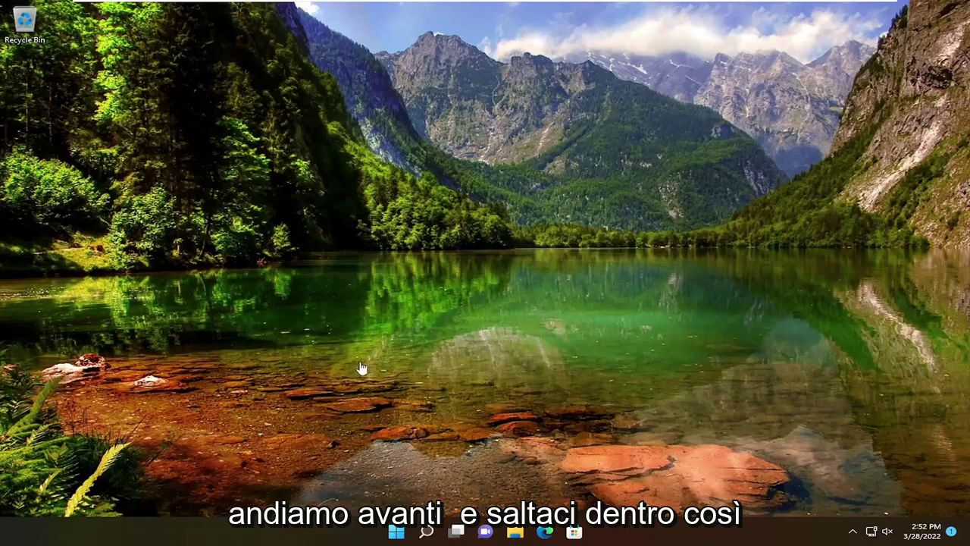
# Search for regedit and launch Registry Editor as administrator, approving the UAC prompt.
pyautogui.click(426, 533)
pyautogui.write('regedit')
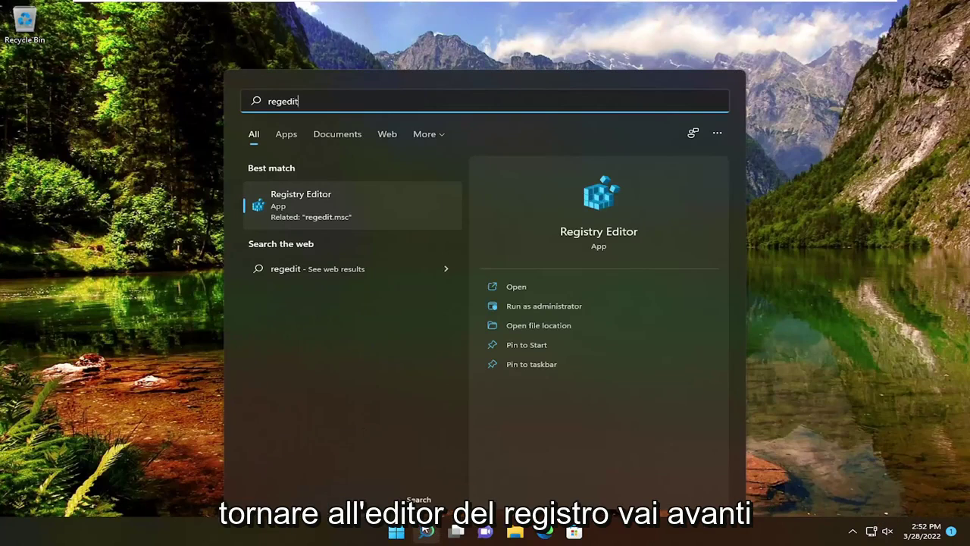
pyautogui.rightClick(267, 211)
pyautogui.click(294, 217)
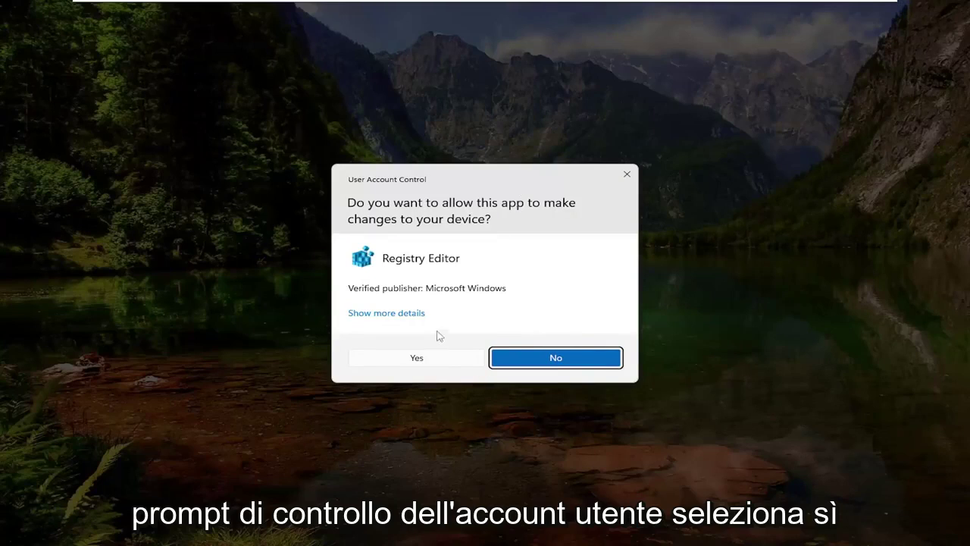
pyautogui.click(417, 358)
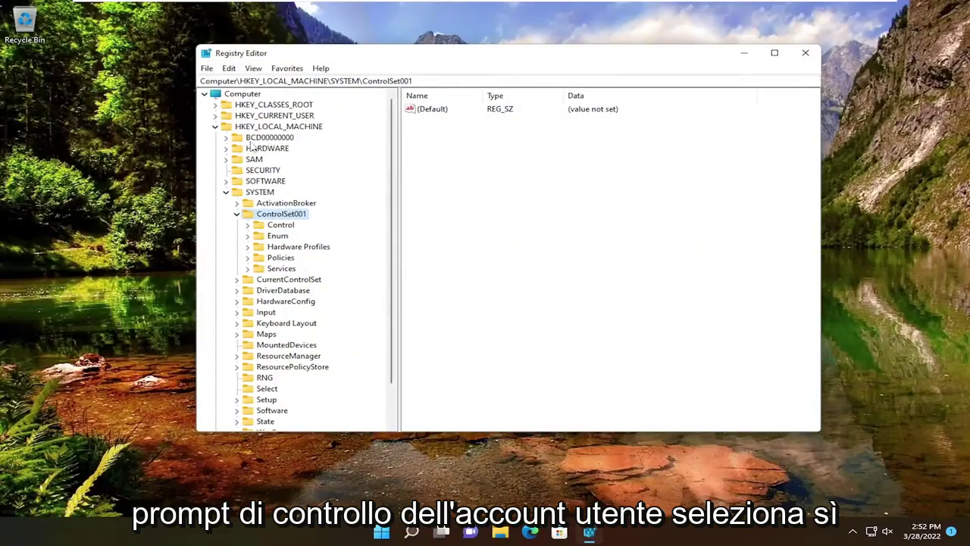
# Collapse SYSTEM, HKEY_LOCAL_MACHINE and Computer so only the root hives show.
pyautogui.click(225, 192)
pyautogui.click(214, 126)
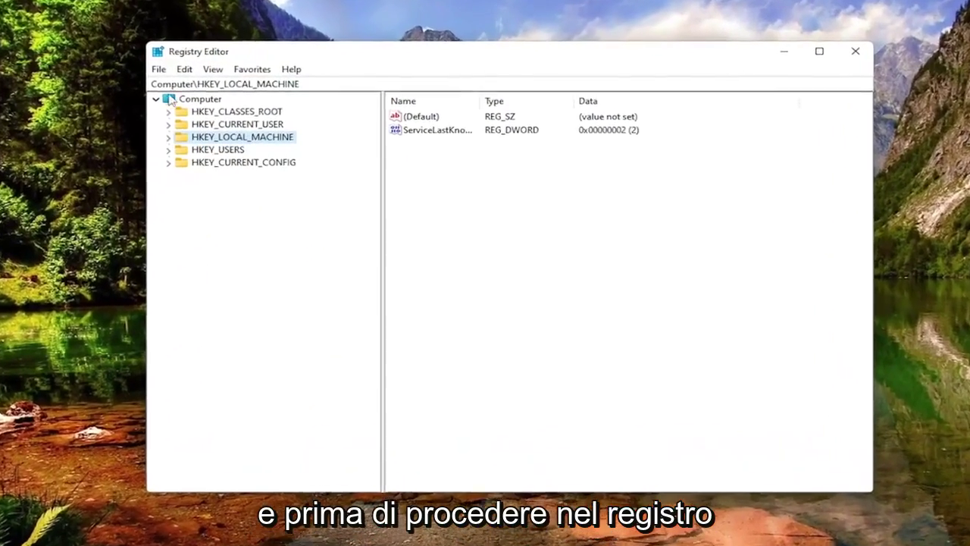
pyautogui.click(204, 93)
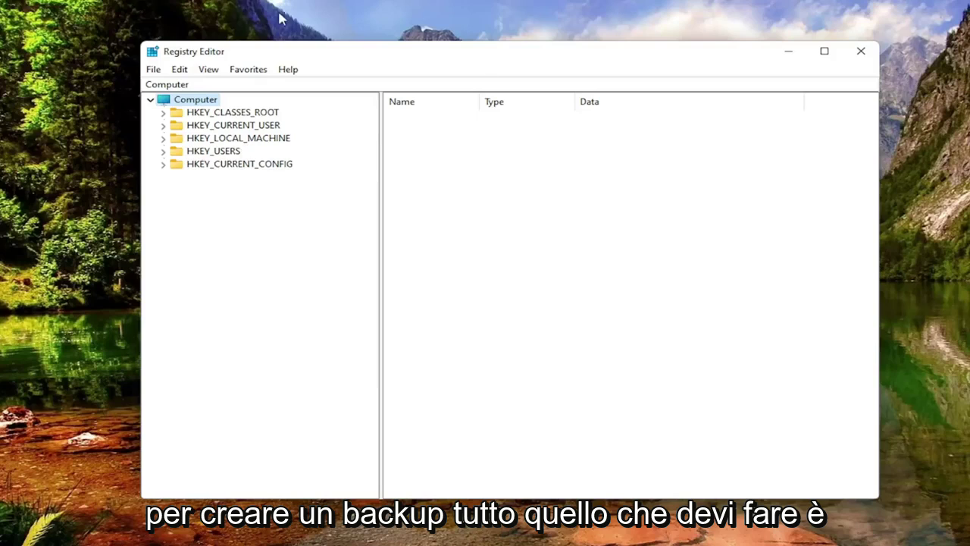
pyautogui.click(153, 69)
pyautogui.click(177, 100)
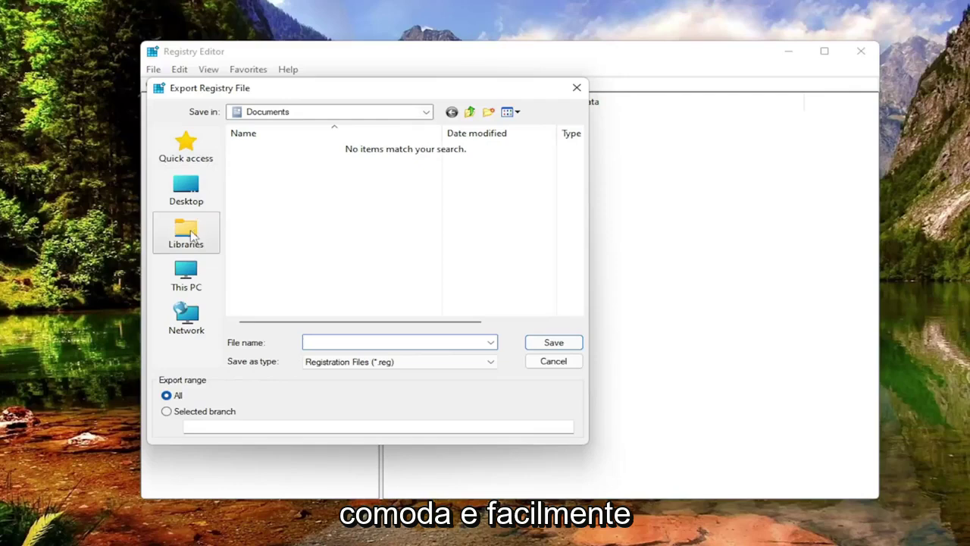
pyautogui.click(541, 362)
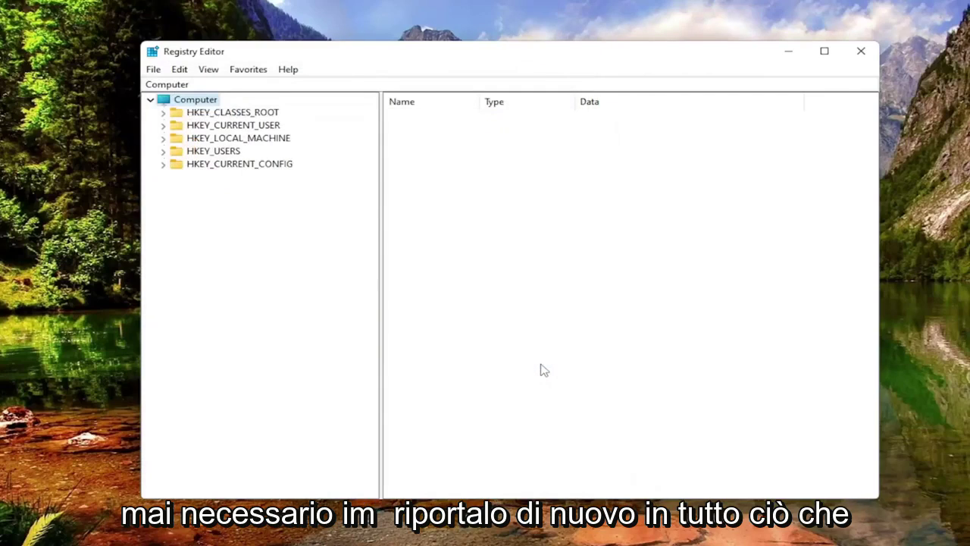
pyautogui.click(154, 69)
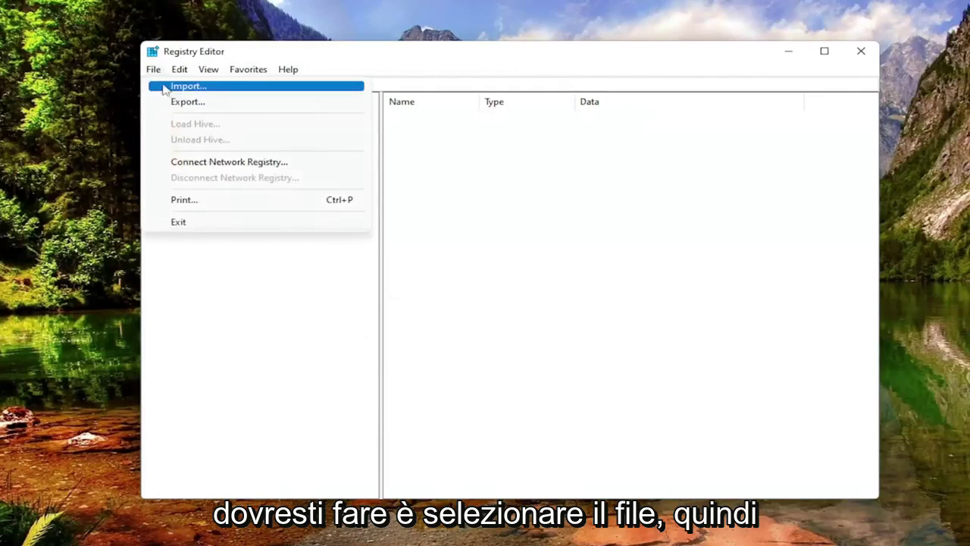
pyautogui.click(169, 87)
pyautogui.click(210, 203)
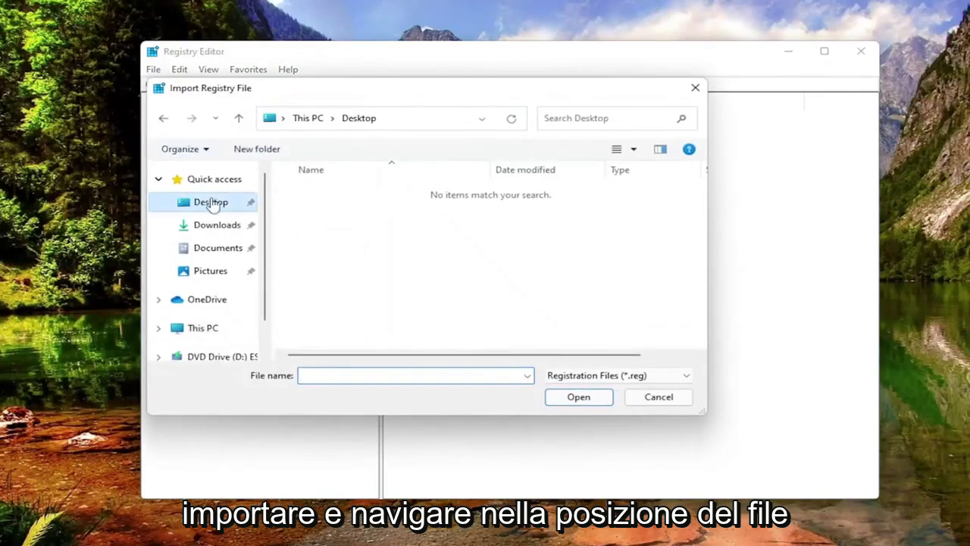
pyautogui.click(660, 402)
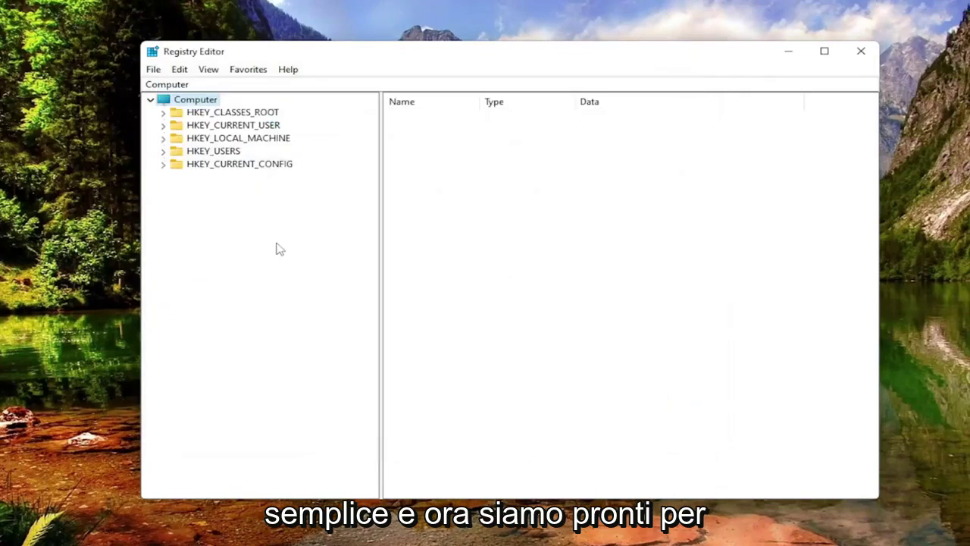
# Navigate to HKEY_LOCAL_MACHINE\SYSTEM\CurrentControlSet\Services\DoSvc to view its Start value of 2.
pyautogui.doubleClick(240, 142)
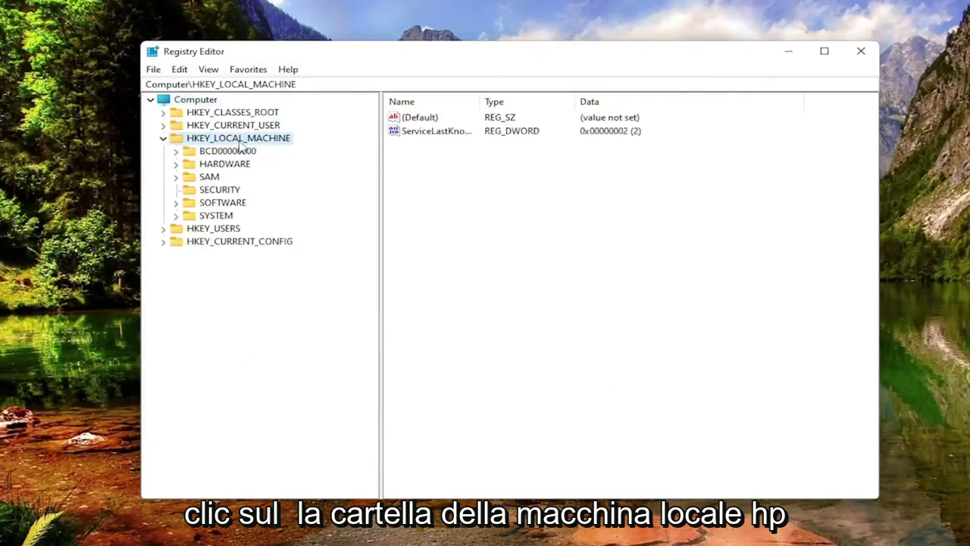
pyautogui.doubleClick(213, 217)
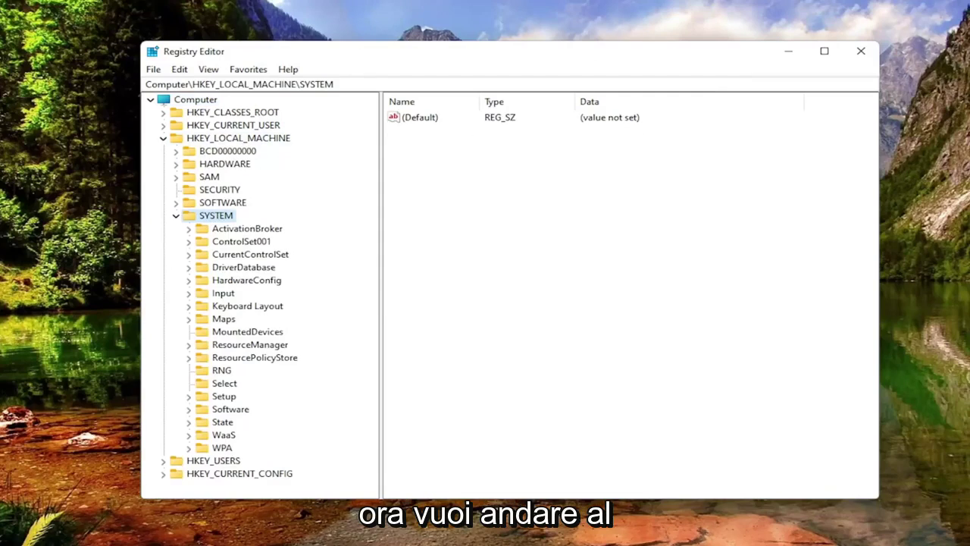
pyautogui.doubleClick(230, 257)
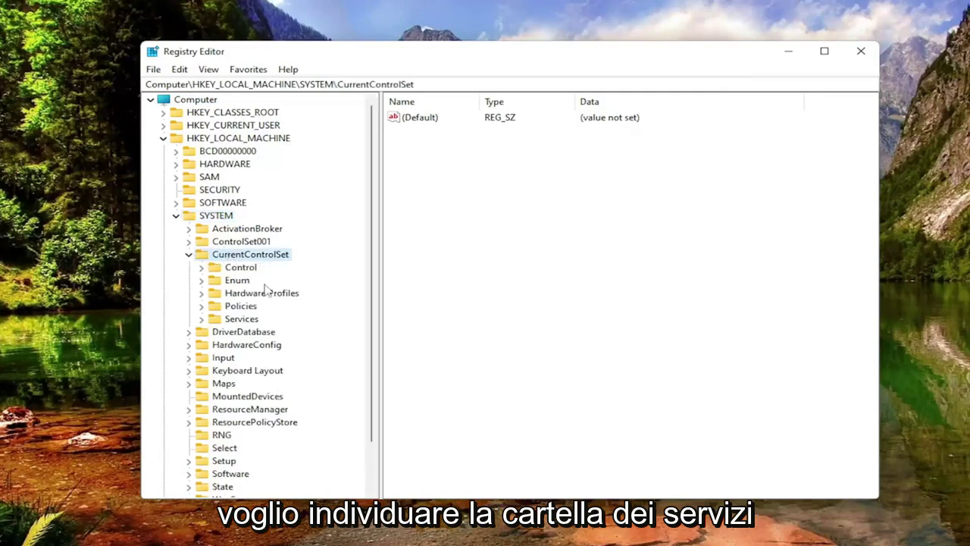
pyautogui.doubleClick(235, 319)
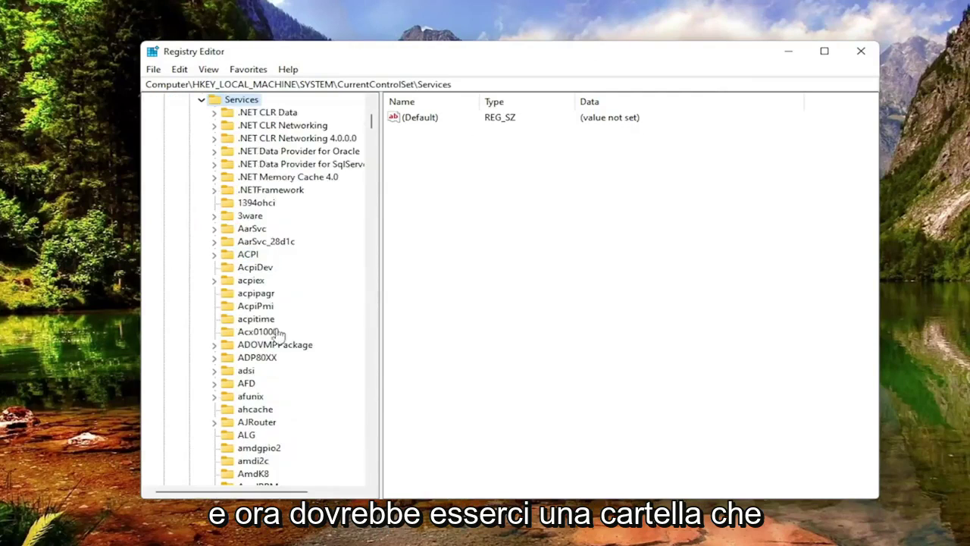
pyautogui.scroll(-7, 258, 340)
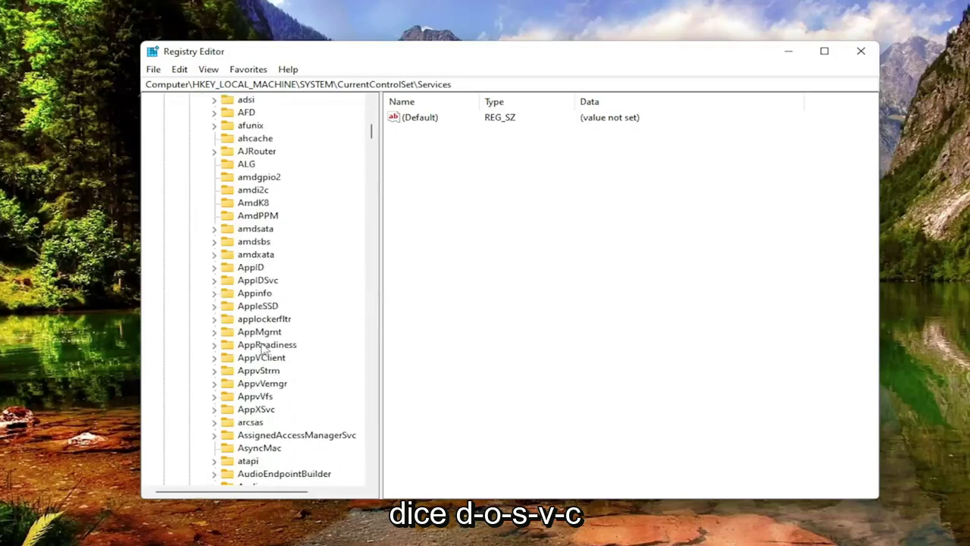
pyautogui.scroll(-20, 263, 348)
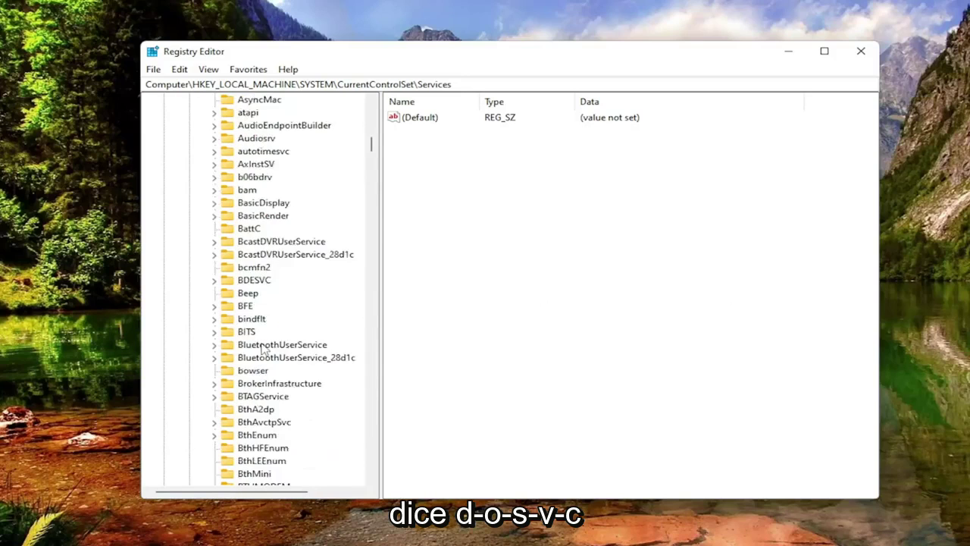
pyautogui.scroll(-7, 263, 348)
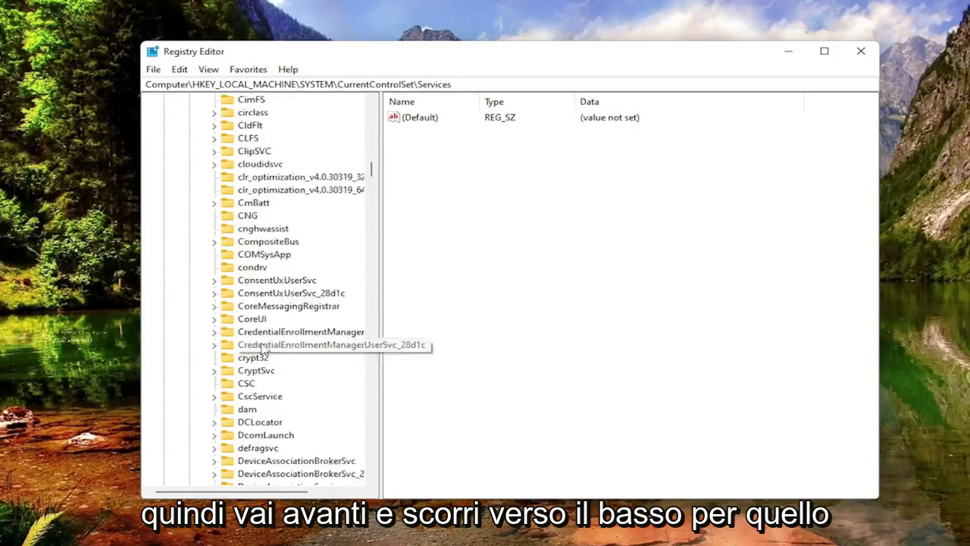
pyautogui.scroll(-3, 247, 401)
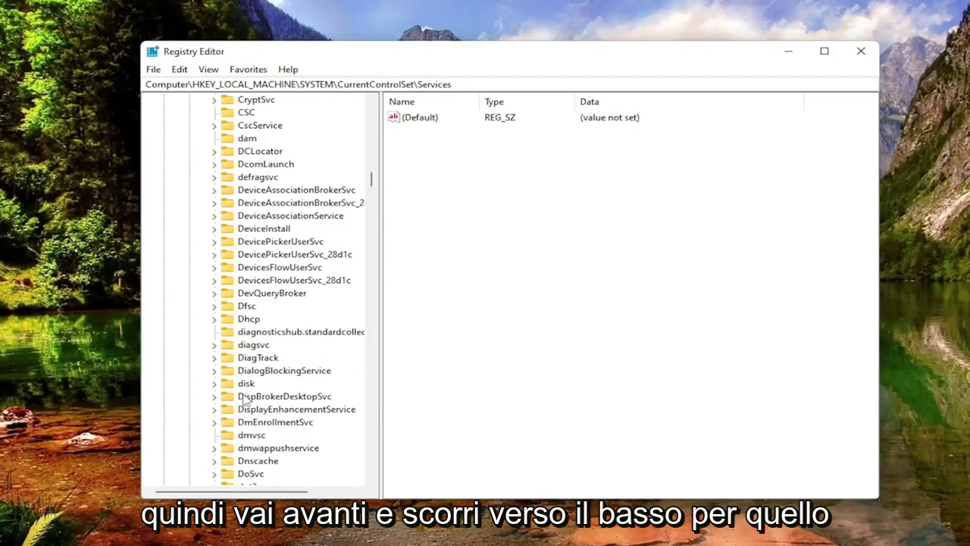
pyautogui.click(251, 436)
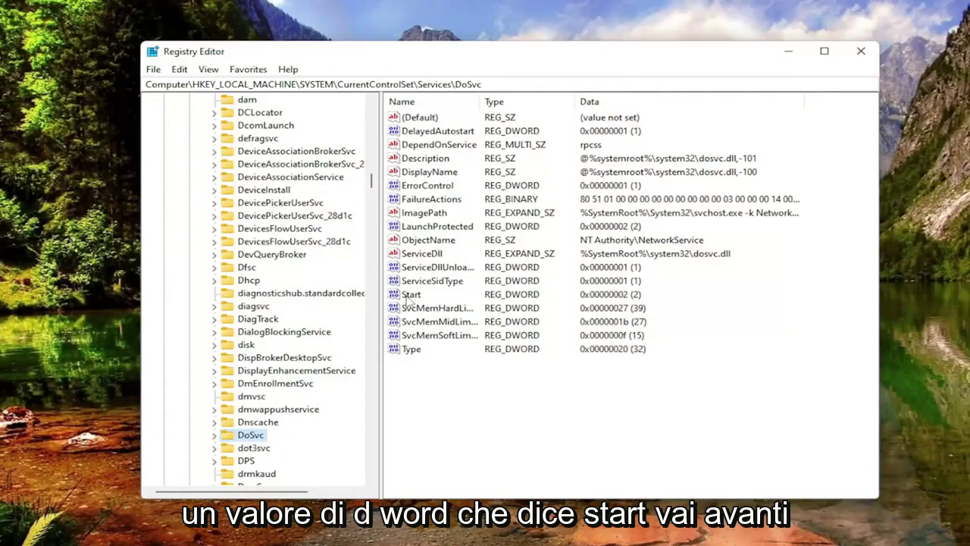
# Change the DoSvc Start DWORD value data from 2 to 4.
pyautogui.doubleClick(410, 296)
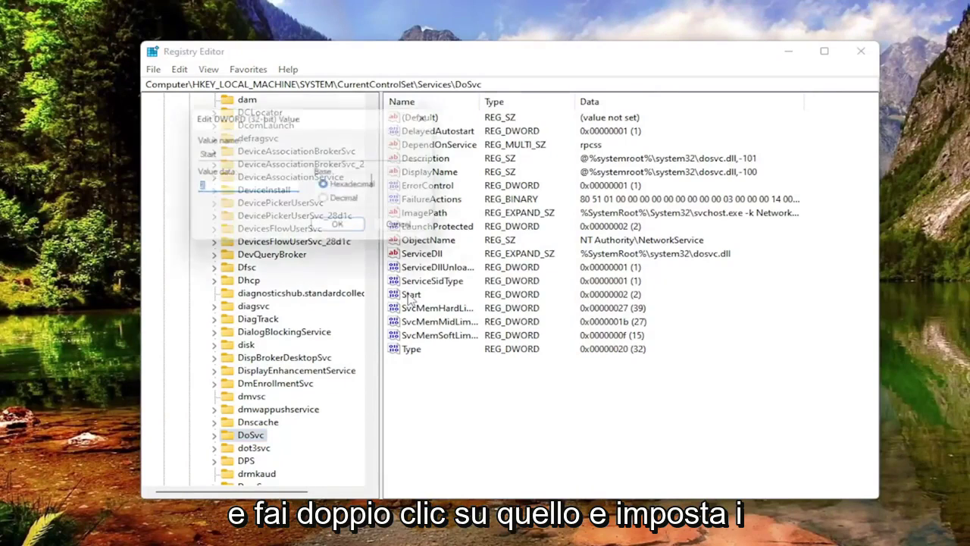
pyautogui.click(199, 187)
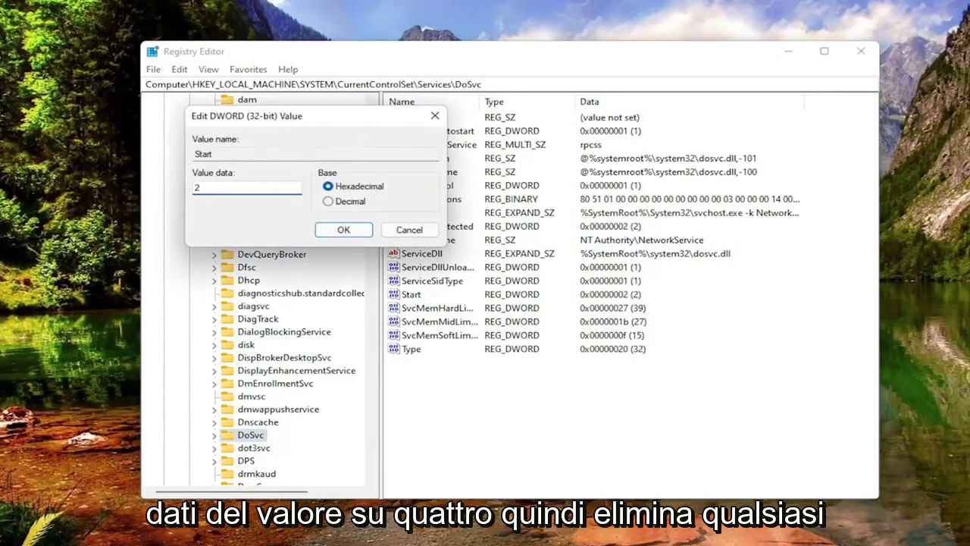
pyautogui.write('4')
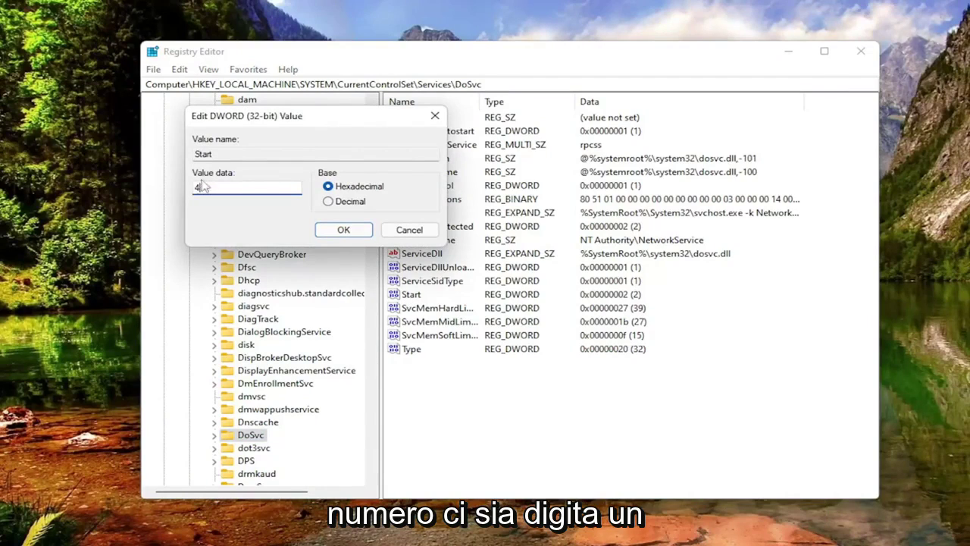
pyautogui.click(343, 230)
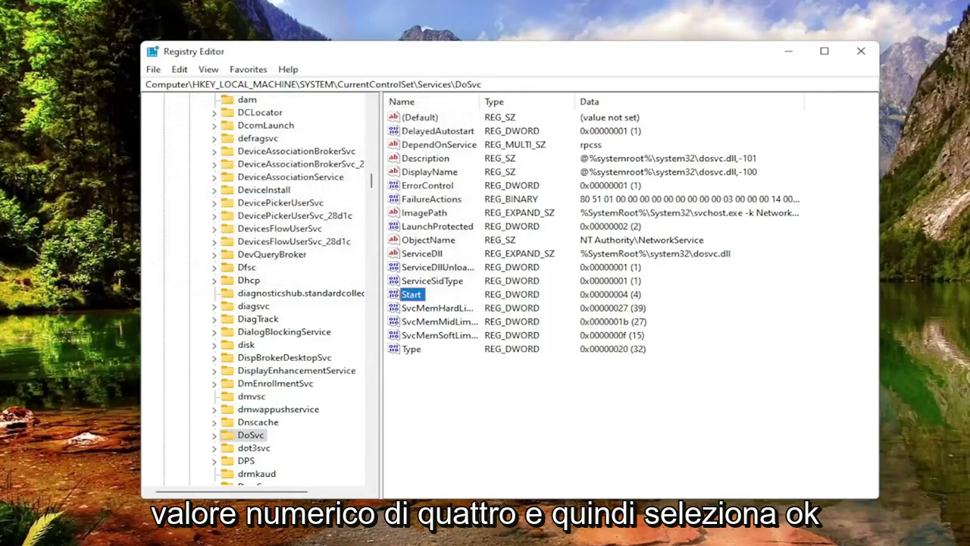
# Collapse the registry tree back to Computer and close Registry Editor.
pyautogui.scroll(20, 170, 245)
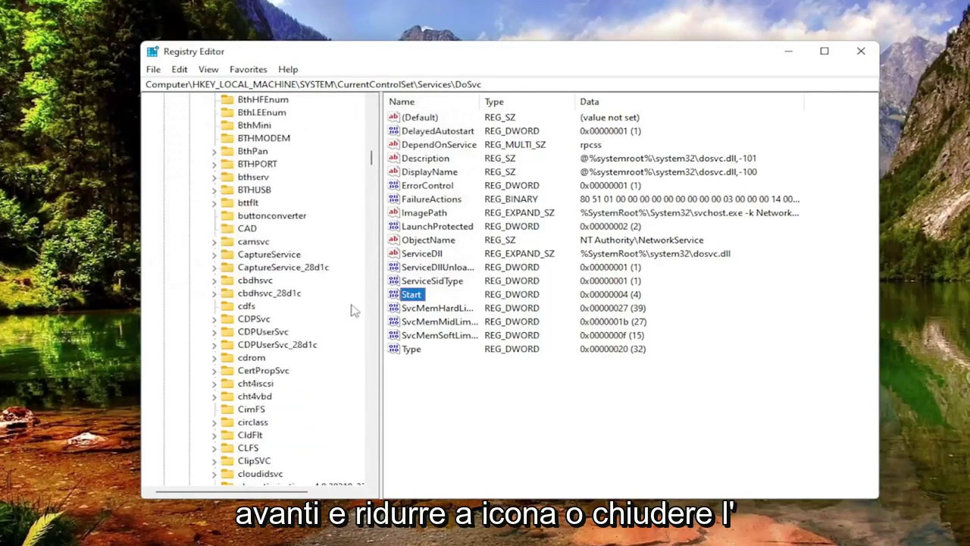
pyautogui.scroll(12, 279, 228)
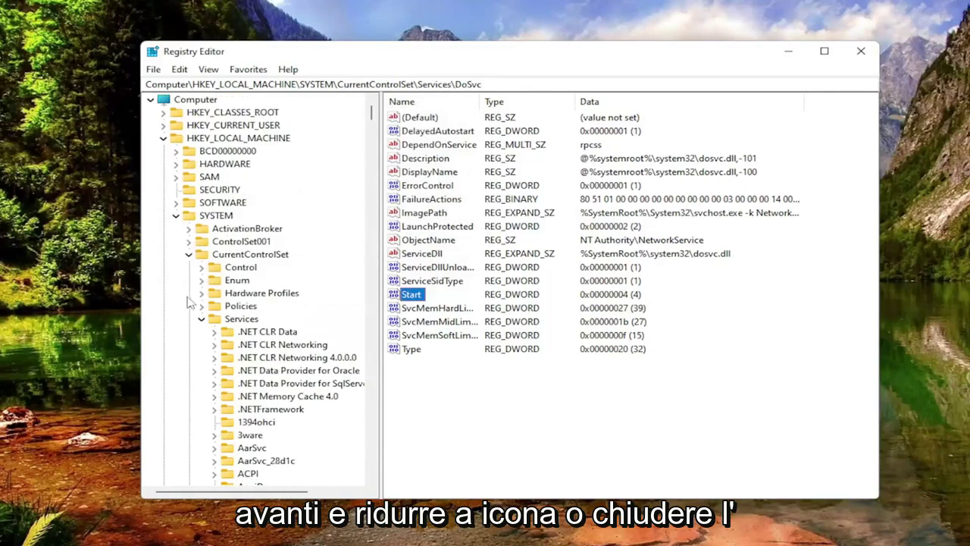
pyautogui.click(201, 319)
pyautogui.click(189, 241)
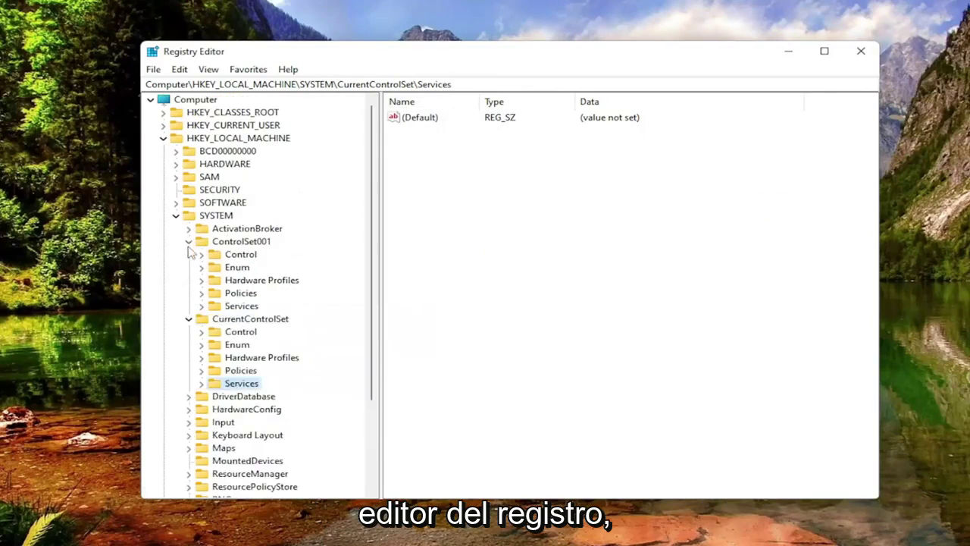
pyautogui.click(188, 318)
pyautogui.click(189, 241)
pyautogui.click(175, 215)
pyautogui.click(163, 138)
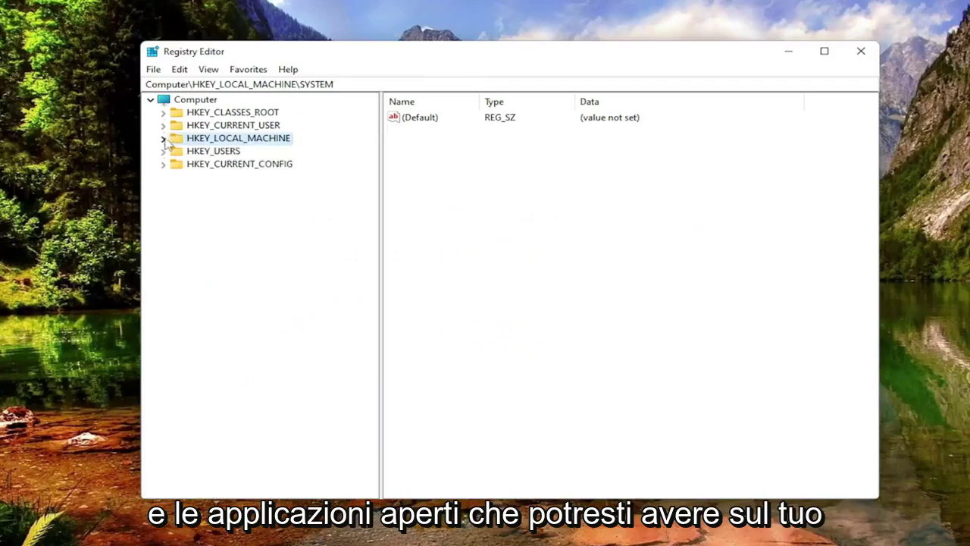
pyautogui.click(196, 99)
pyautogui.click(861, 51)
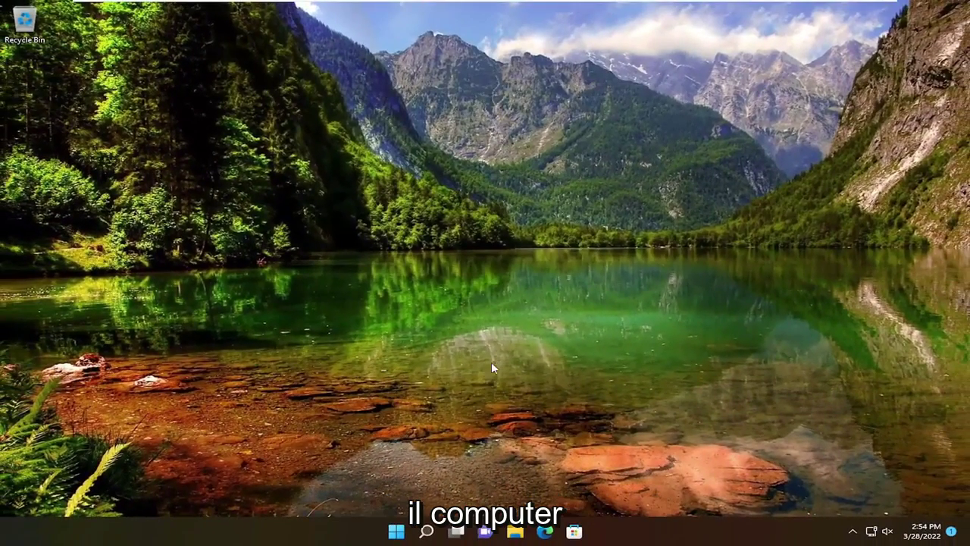
# Restart Windows from the Start button's quick menu under Shut down or sign out.
pyautogui.rightClick(395, 530)
pyautogui.moveTo(411, 485)
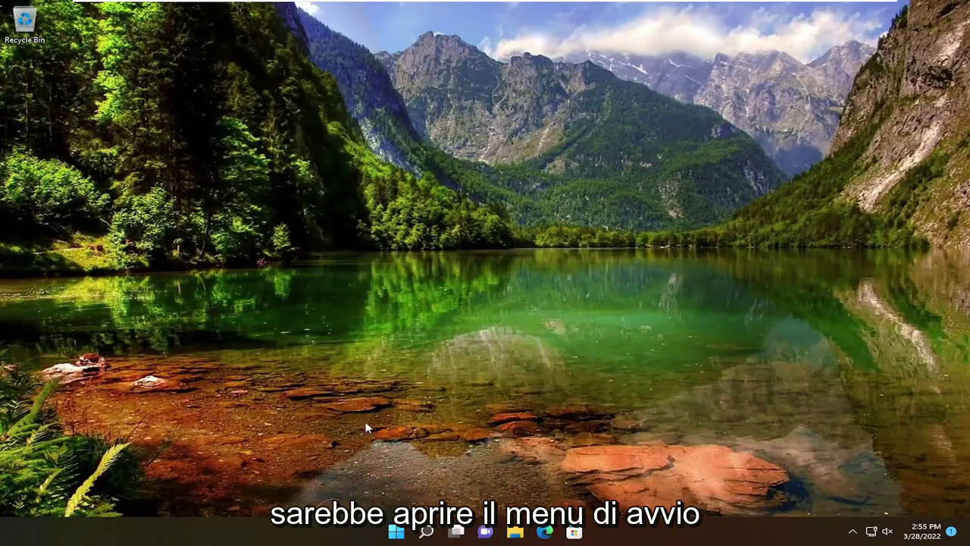
# Launch the Services console by searching for 'services'.
pyautogui.click(427, 532)
pyautogui.write('services')
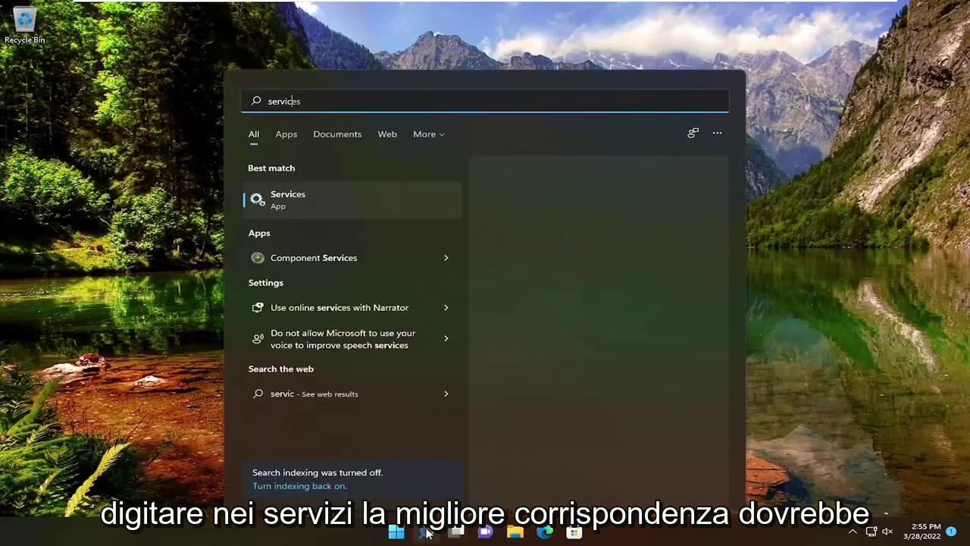
pyautogui.click(326, 202)
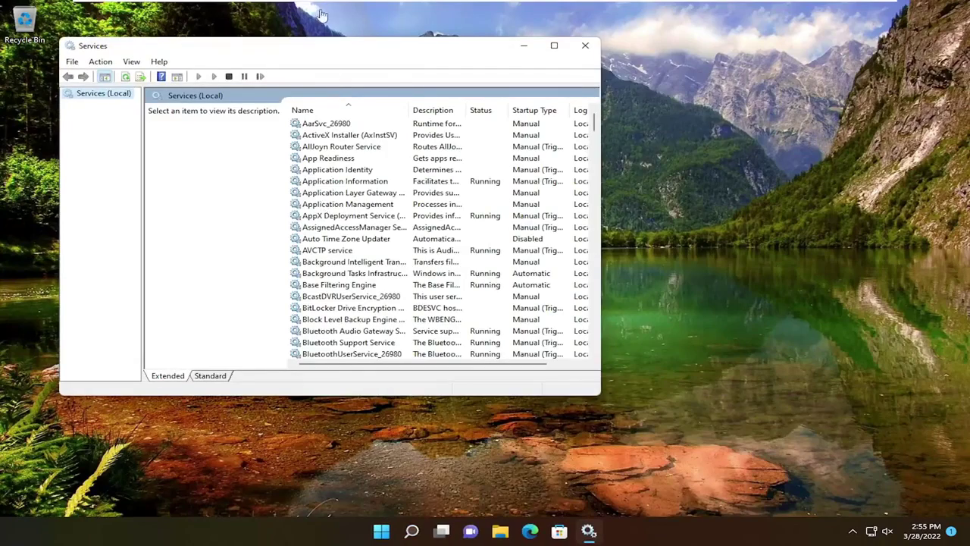
# Enlarge the Services window, widen the Name column, and select Delivery Optimization.
pyautogui.moveTo(346, 48); pyautogui.dragTo(429, 38)
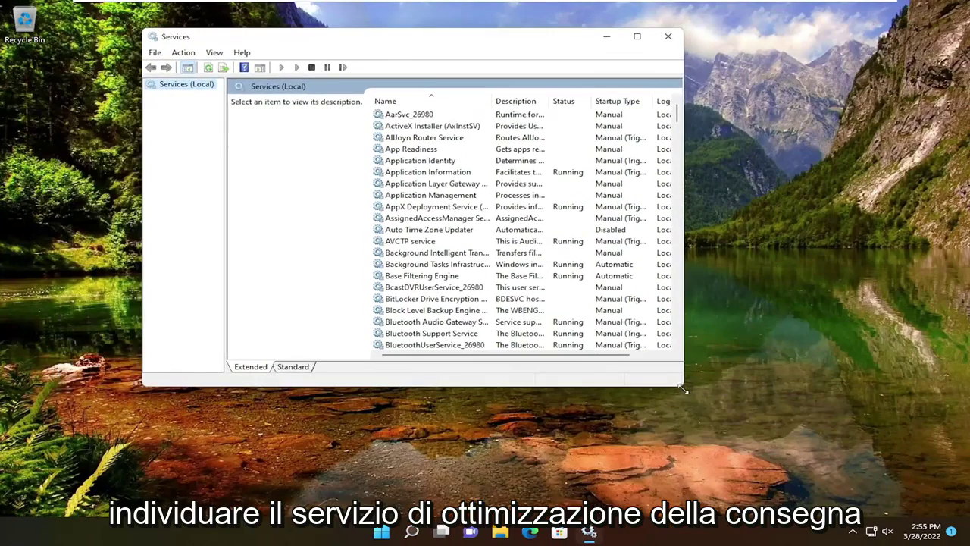
pyautogui.moveTo(682, 389); pyautogui.dragTo(811, 441)
pyautogui.moveTo(494, 101); pyautogui.dragTo(554, 106)
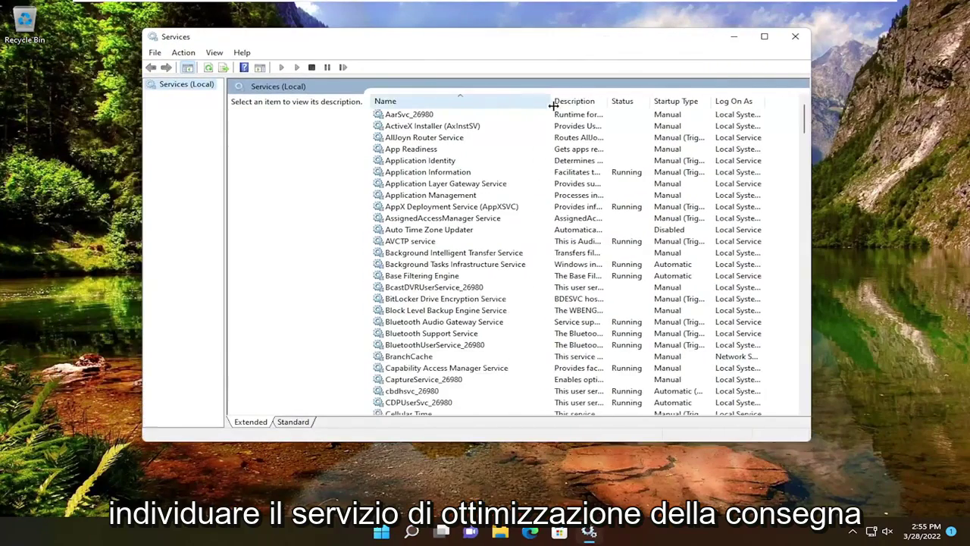
pyautogui.scroll(-10, 441, 318)
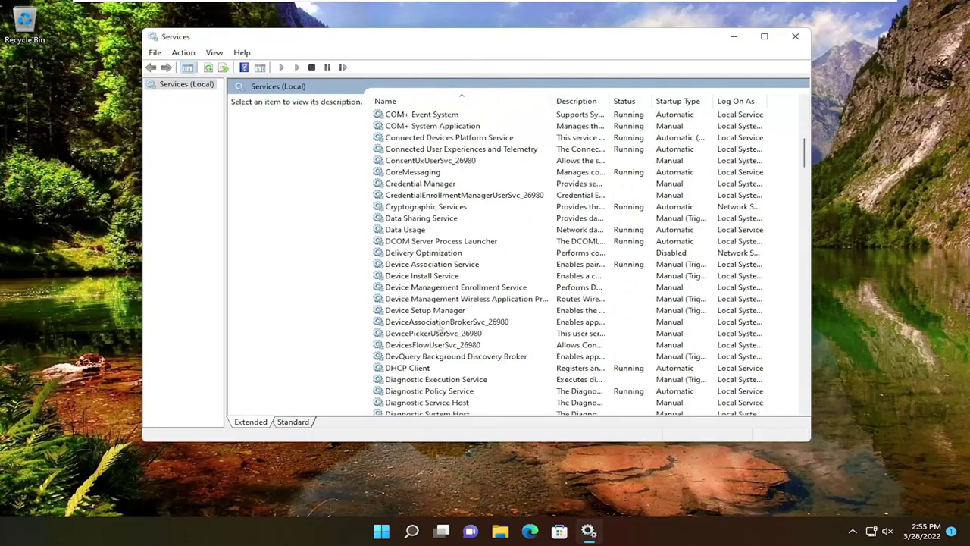
pyautogui.click(423, 253)
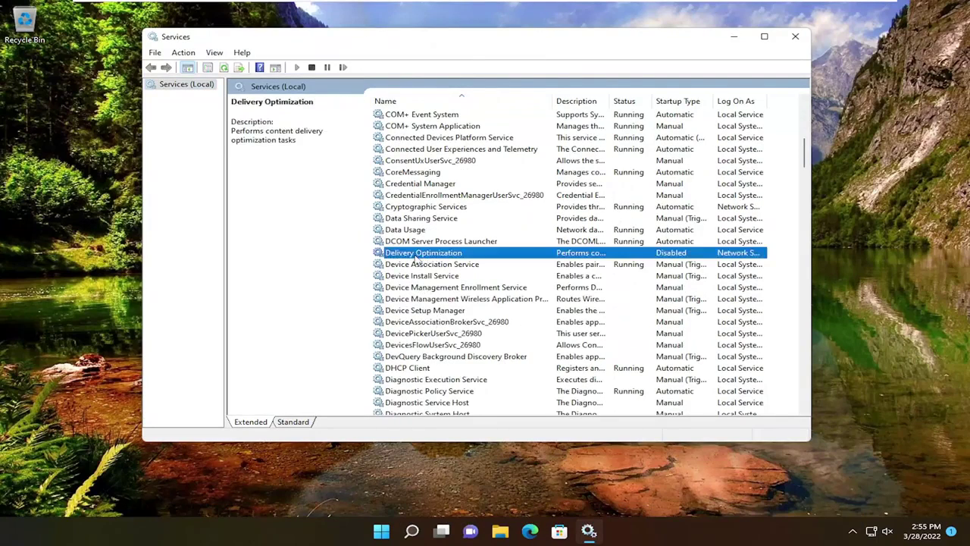
# Set Delivery Optimization's startup type to Disabled, dismiss the Access denied errors, and close Services.
pyautogui.doubleClick(423, 254)
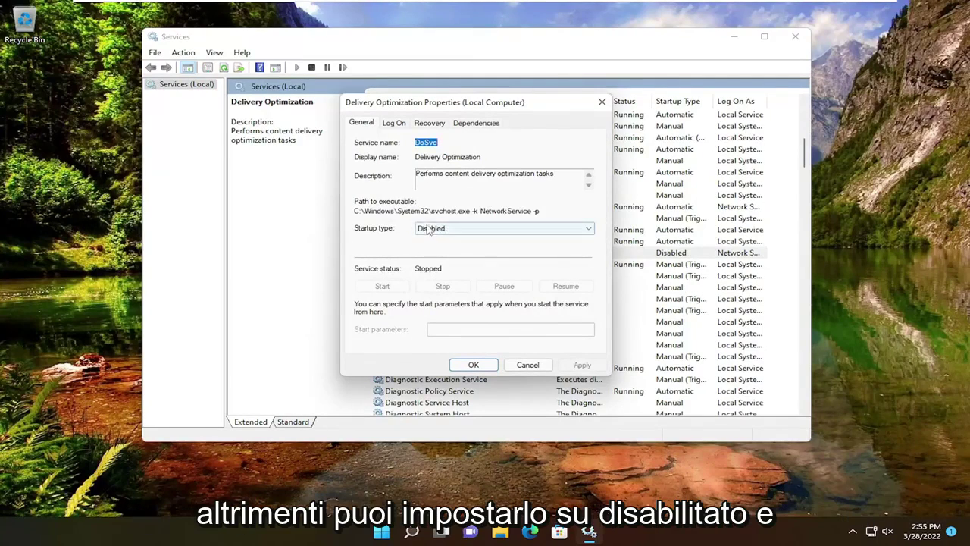
pyautogui.click(428, 228)
pyautogui.click(426, 261)
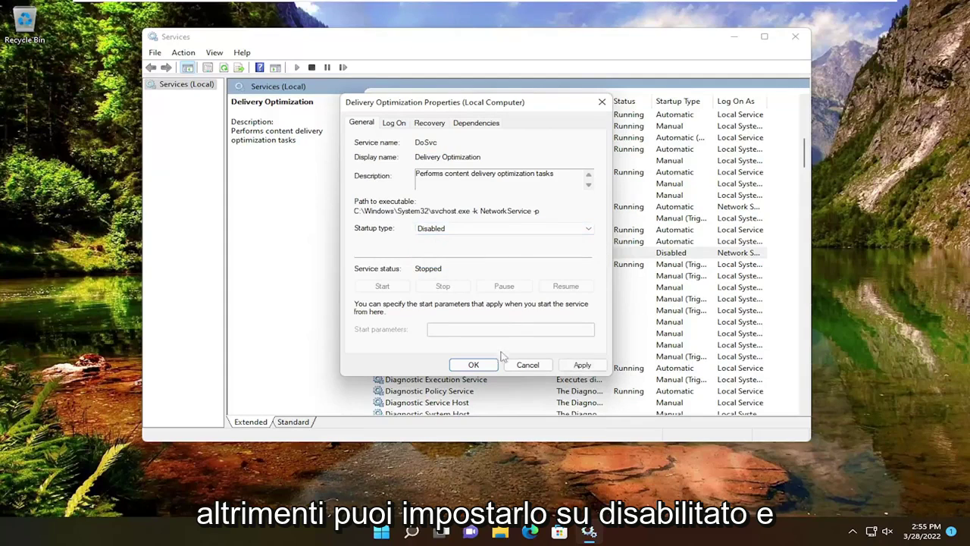
pyautogui.click(582, 365)
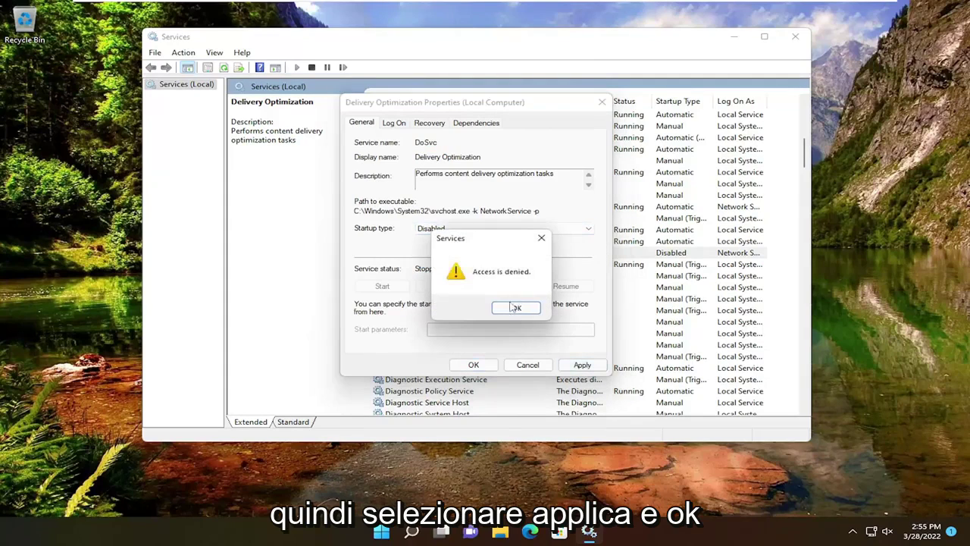
pyautogui.click(525, 309)
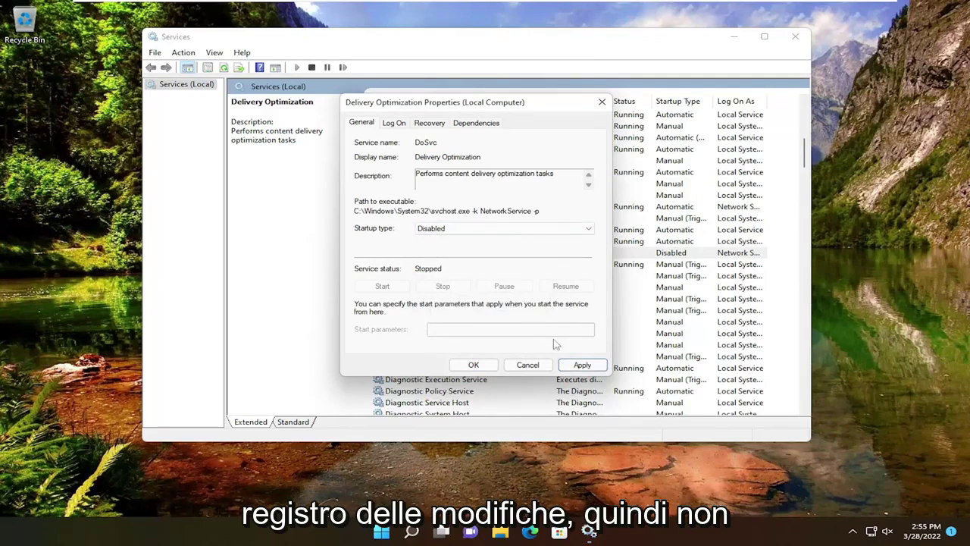
pyautogui.click(473, 365)
pyautogui.click(516, 308)
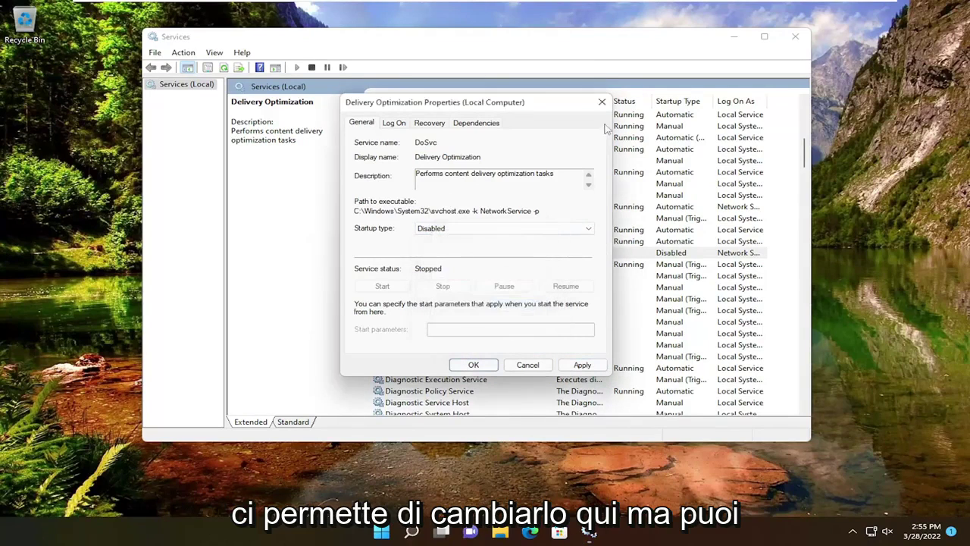
pyautogui.click(611, 101)
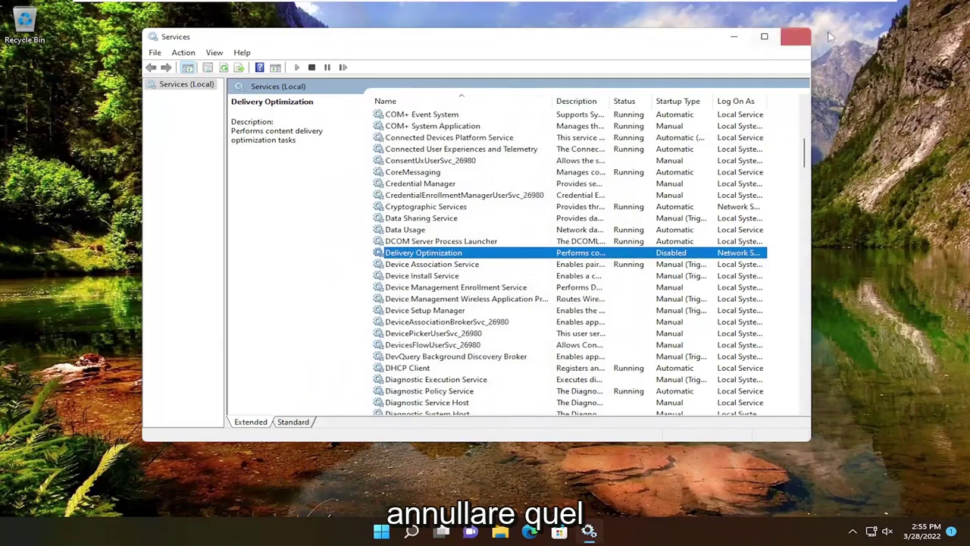
pyautogui.click(795, 35)
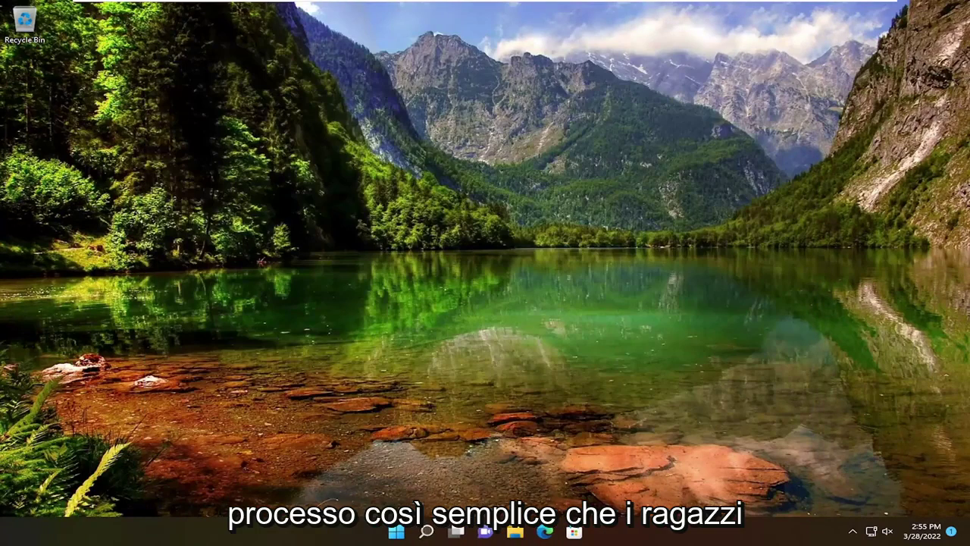